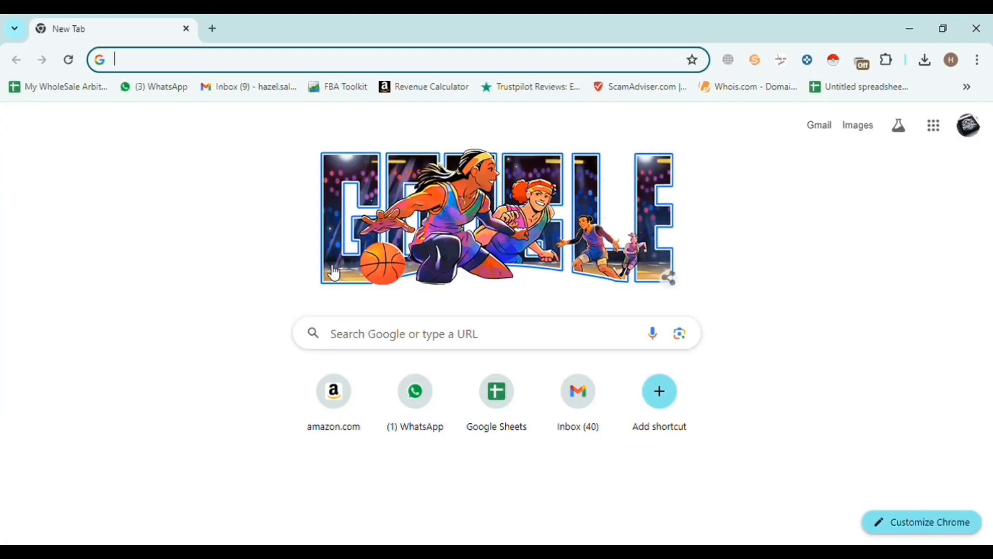
Step: Reopen the earlier Google search for 'bing' from the address bar suggestions
{"action": "left_click", "coordinate": [267, 70]}
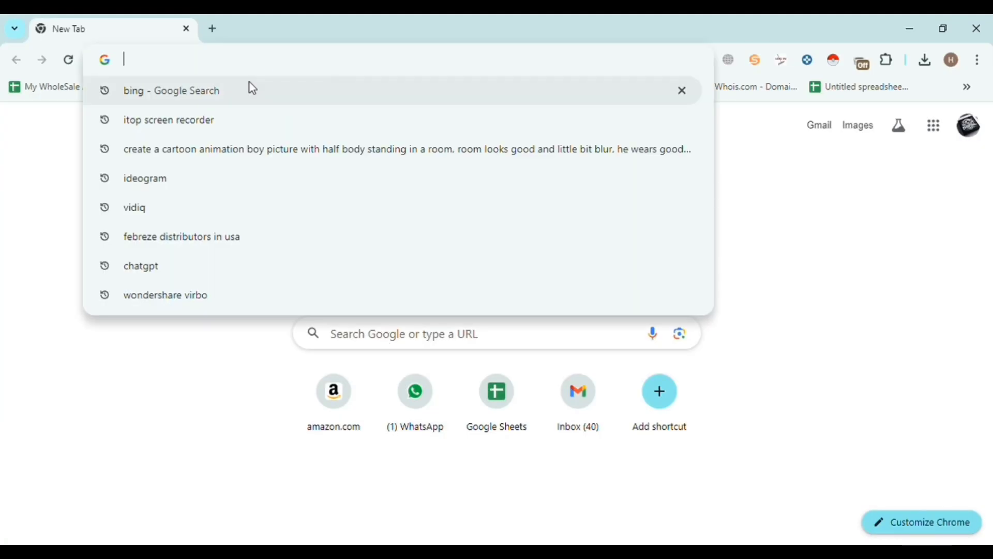
{"action": "left_click", "coordinate": [248, 91]}
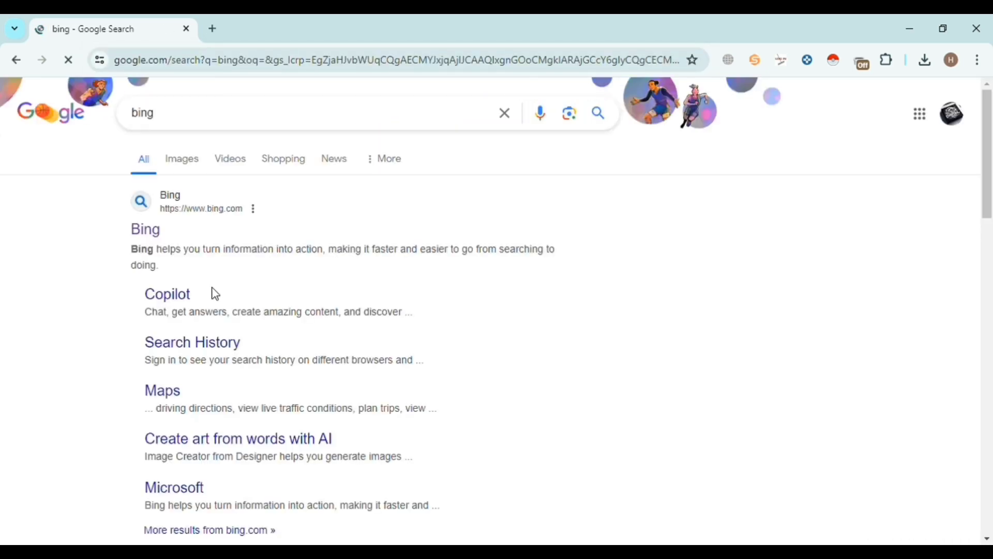
Step: Go to the Bing homepage from the results and enter Copilot chat
{"action": "left_click", "coordinate": [148, 231]}
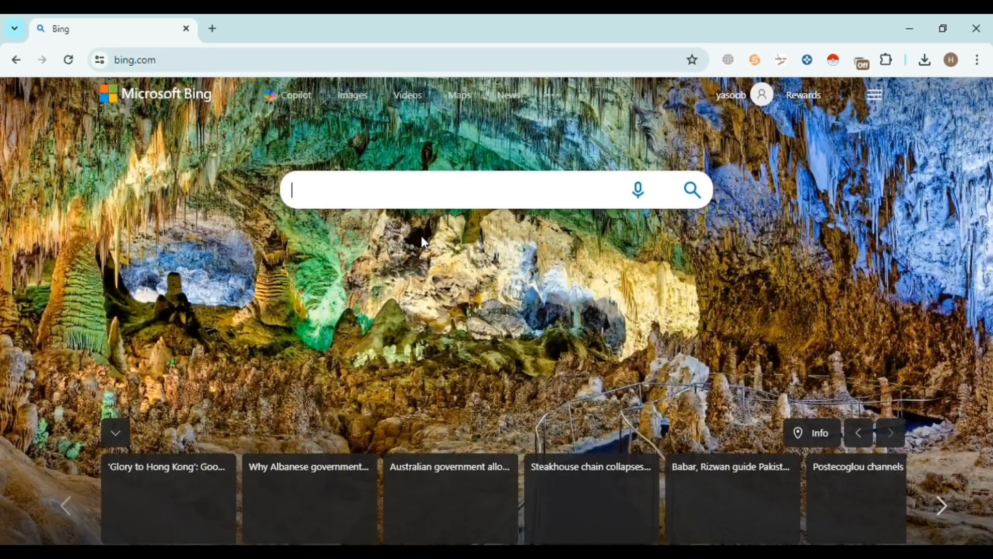
{"action": "left_click", "coordinate": [295, 96]}
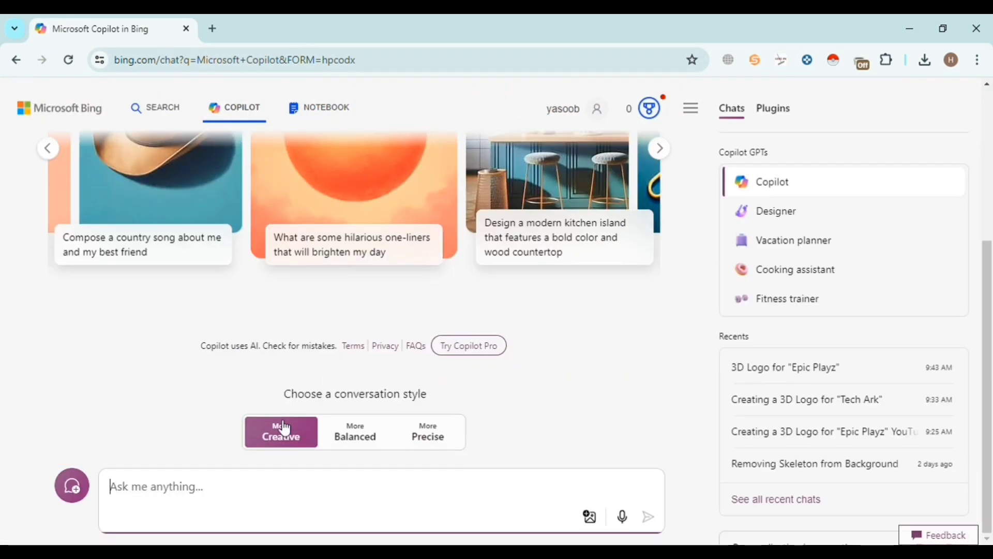
Step: Request a realistic bluish-grey and white 3D 'FM Studio' logo in Creative style
{"action": "left_click", "coordinate": [283, 431]}
{"action": "left_click", "coordinate": [182, 493]}
{"action": "type", "text": "Create a relistic 3d logo for a digital youtube channel, named as Fm Studio using Bluish grey and white color , make it detail 8k"}
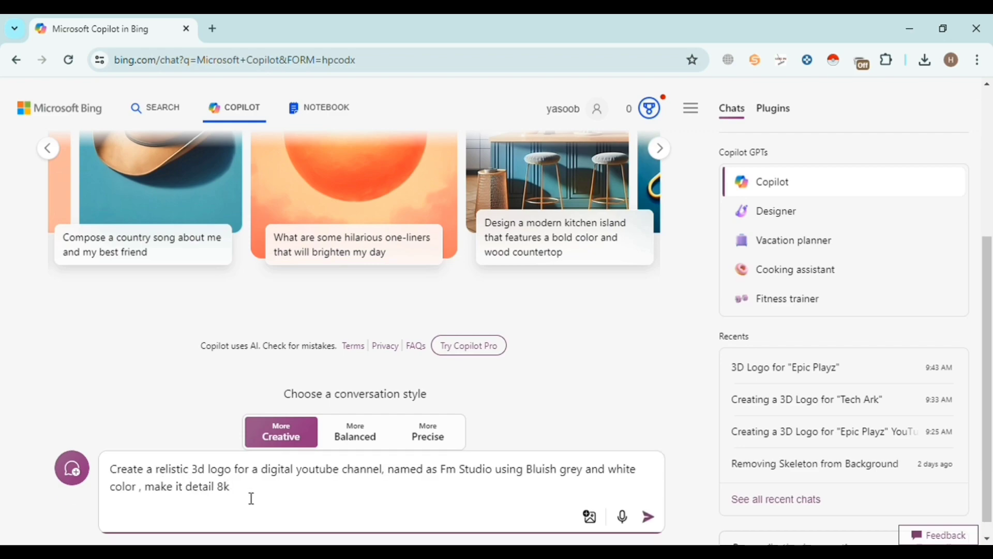
{"action": "left_click", "coordinate": [648, 516]}
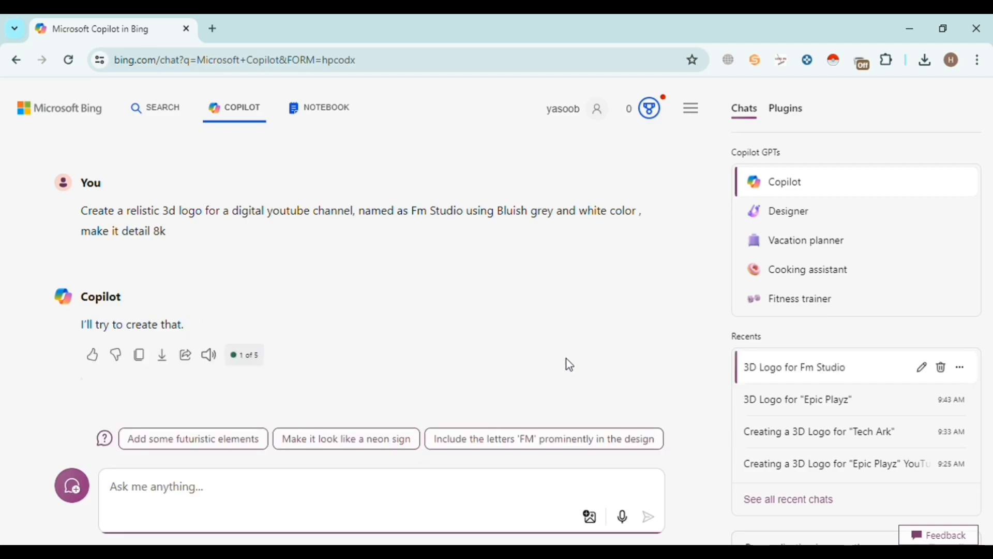
{"action": "scroll", "coordinate": [482, 321], "scroll_direction": "up", "scroll_amount": 1}
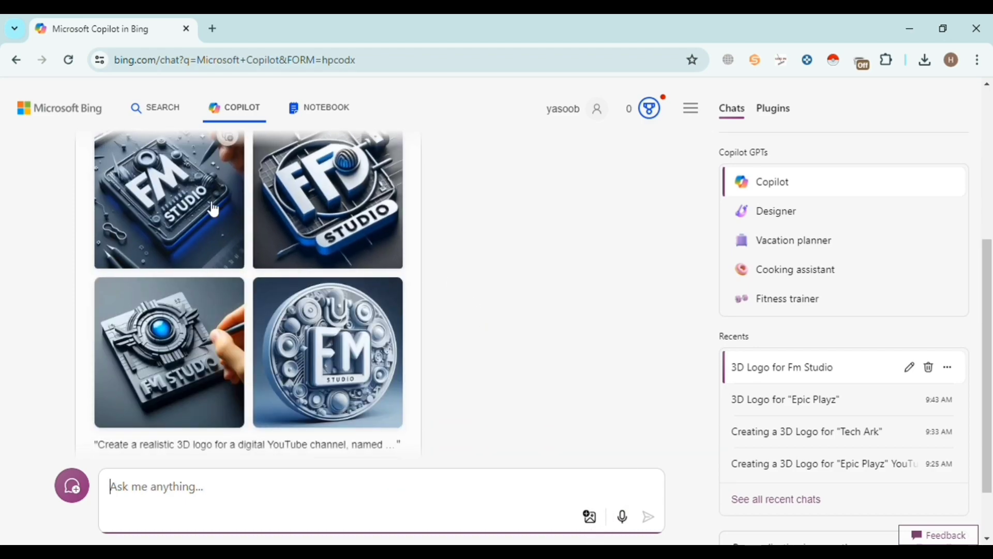
Step: View the FM Studio logos full size, cycling to the round blue-white variation
{"action": "left_click", "coordinate": [194, 222]}
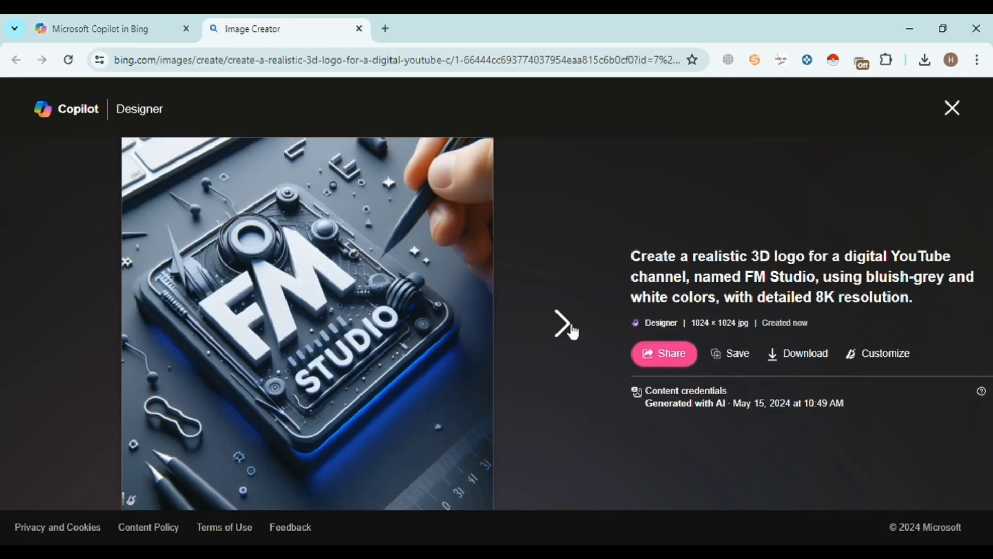
{"action": "left_click", "coordinate": [567, 327]}
{"action": "left_click", "coordinate": [572, 330]}
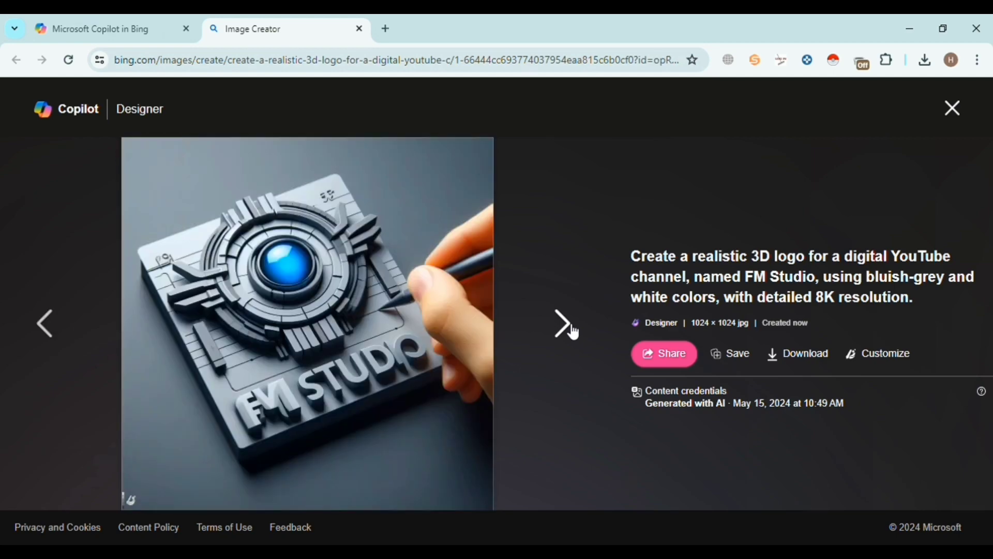
{"action": "left_click", "coordinate": [567, 326]}
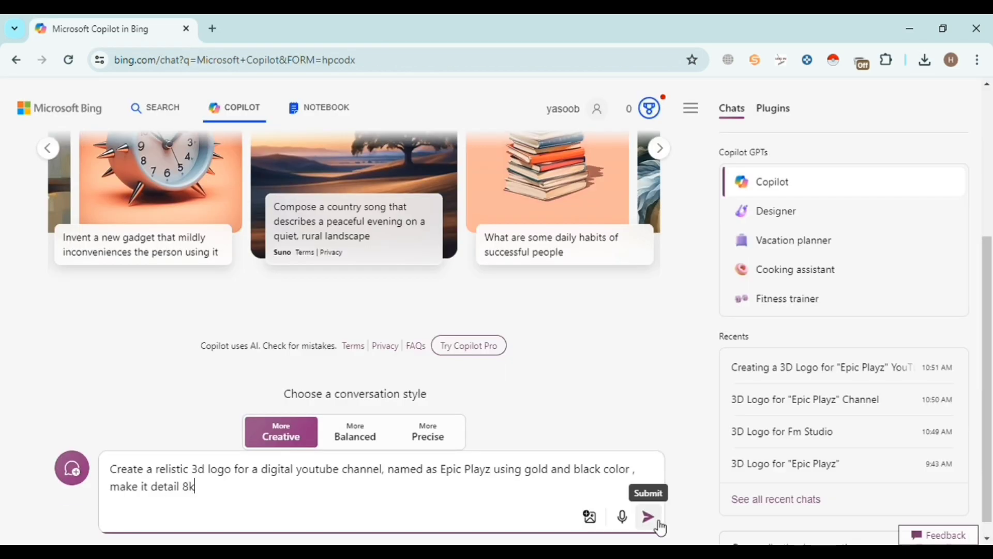
Step: Generate the gold-and-black 'Epic Playz' 3D logos, view the second full size and download it
{"action": "left_click", "coordinate": [649, 518]}
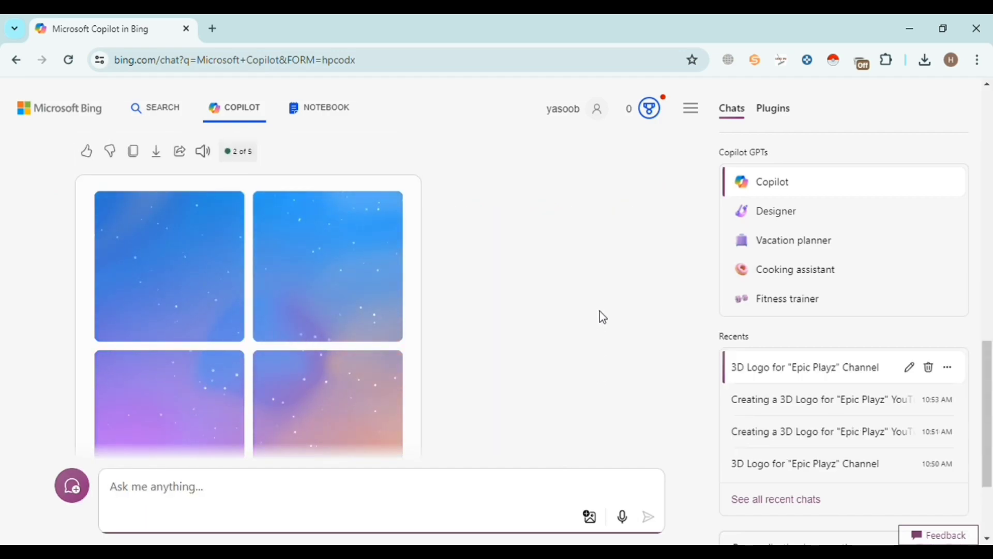
{"action": "left_click", "coordinate": [217, 263]}
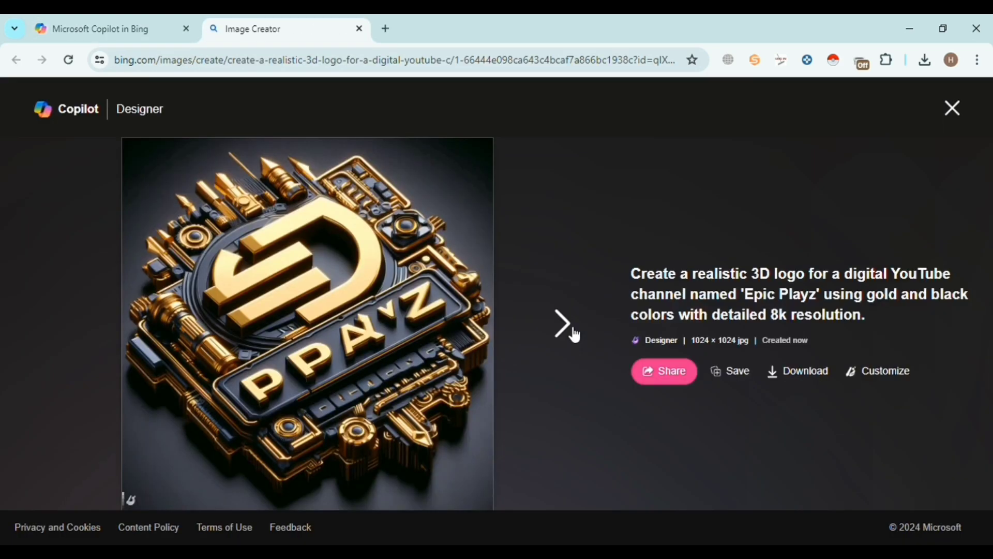
{"action": "left_click", "coordinate": [570, 330]}
{"action": "left_click", "coordinate": [804, 357]}
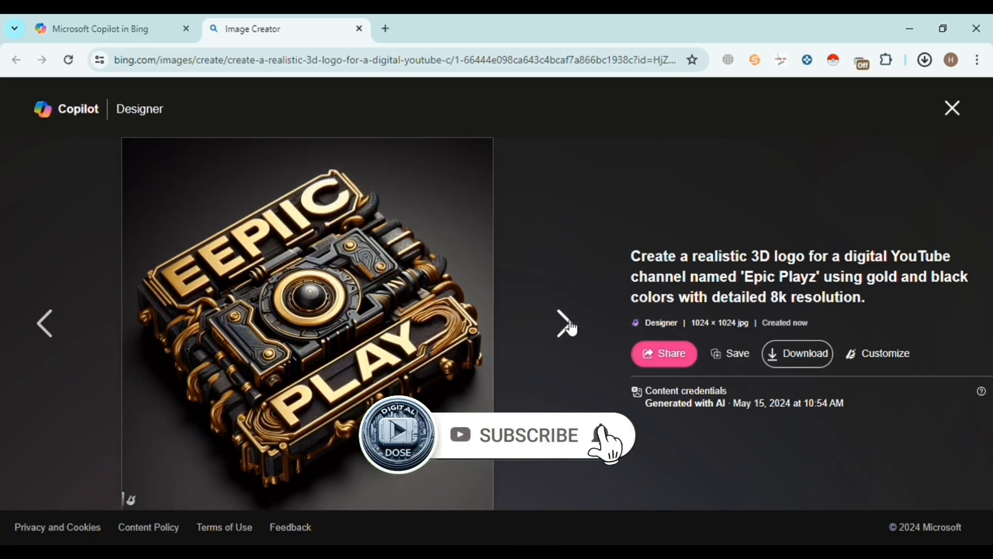